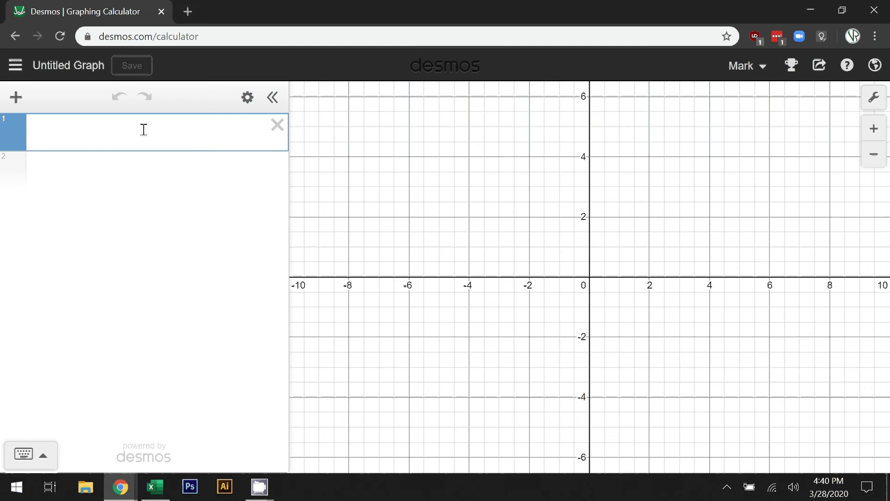
- Add a table and fill the x1 column with values −3 through 3
click(49, 456)
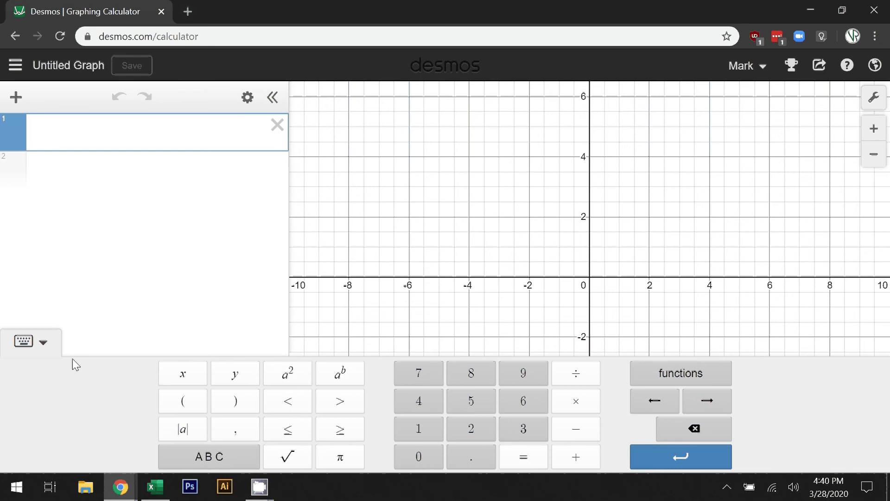
click(43, 343)
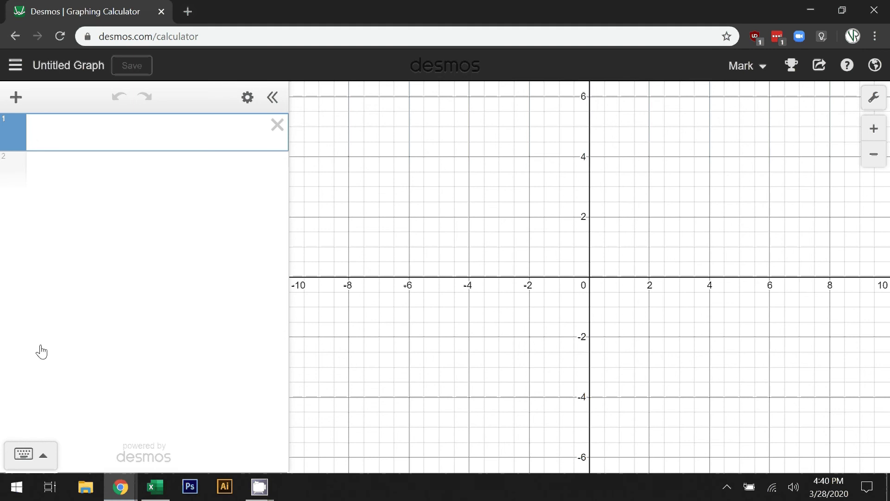
click(16, 96)
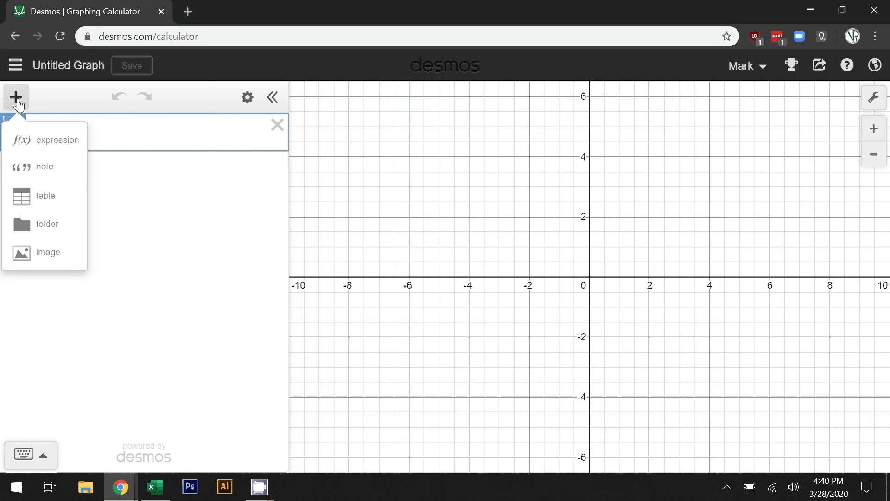
click(54, 204)
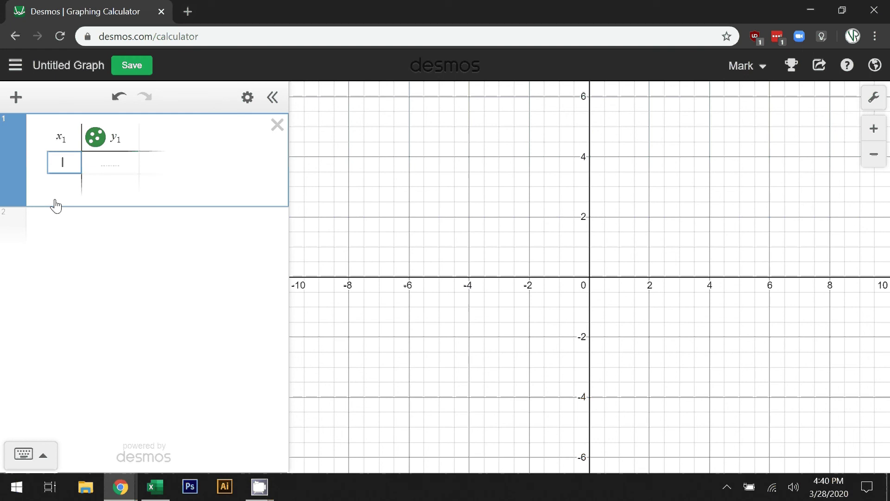
text(-3)
key(Return)
text(-2)
key(Return)
key(Return)
key(Return)
key(Return)
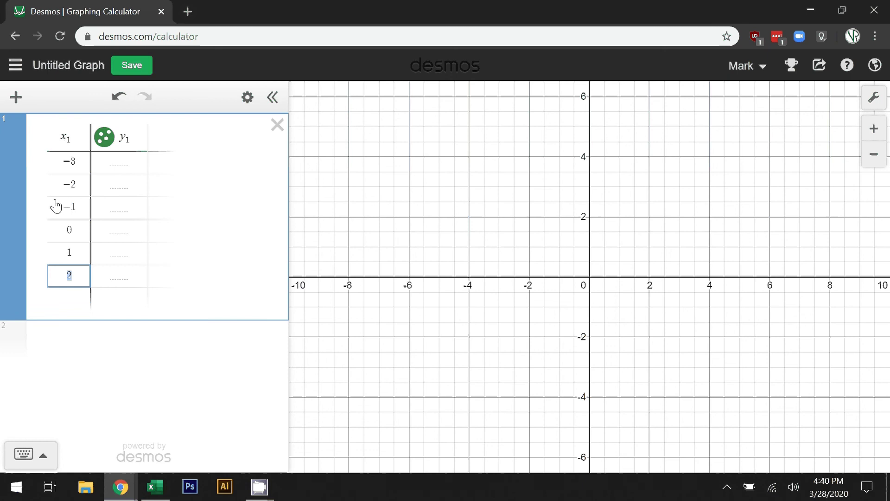
key(Return)
- Enter the y1 values −33, −13, −1, 3, −1, −13, −33 beside the x values
click(116, 163)
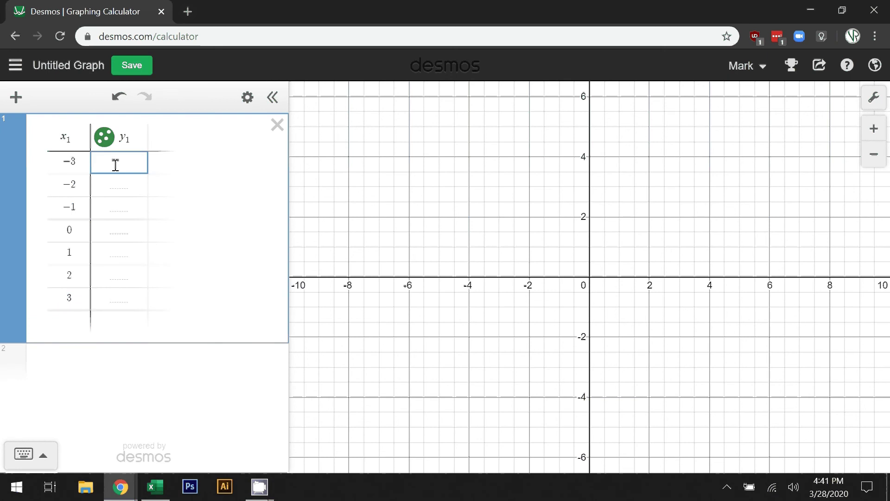
text(-33)
key(Return)
text(-13)
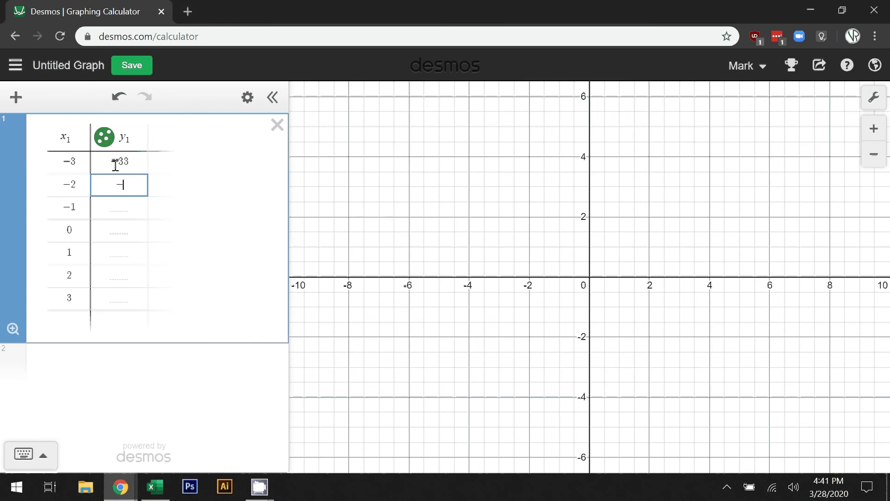
key(Return)
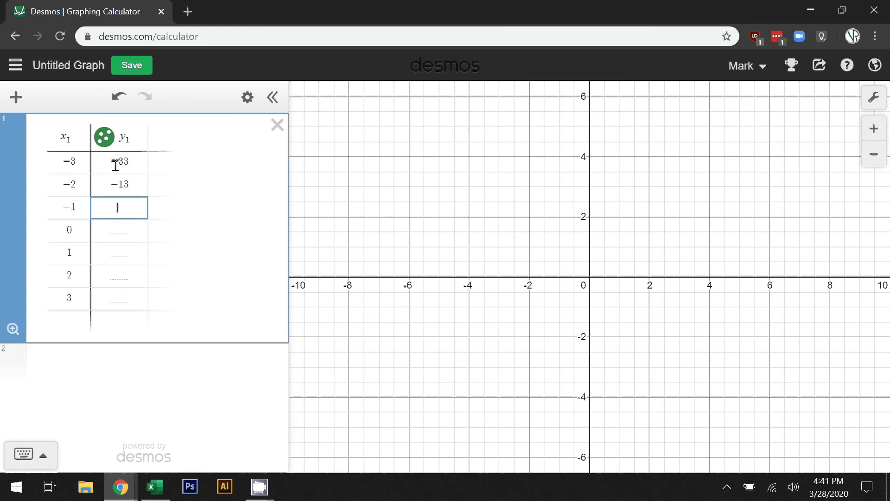
text(-1)
key(Return)
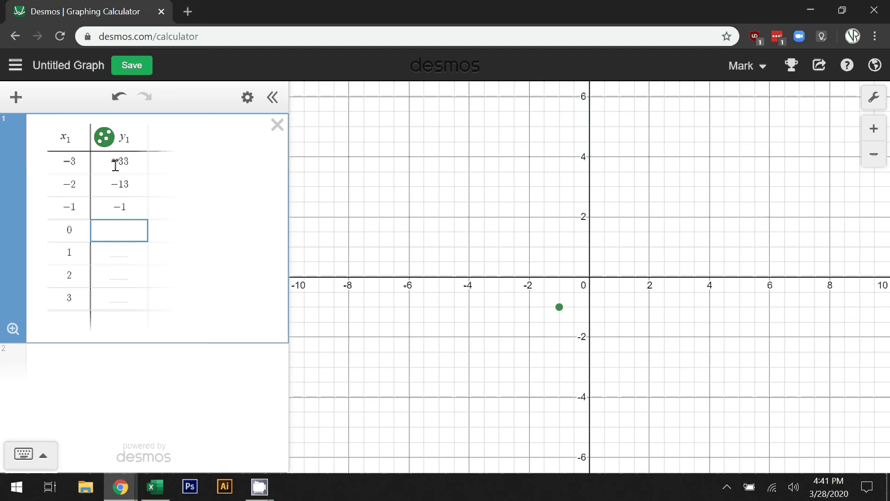
text(3)
key(Return)
text(-)
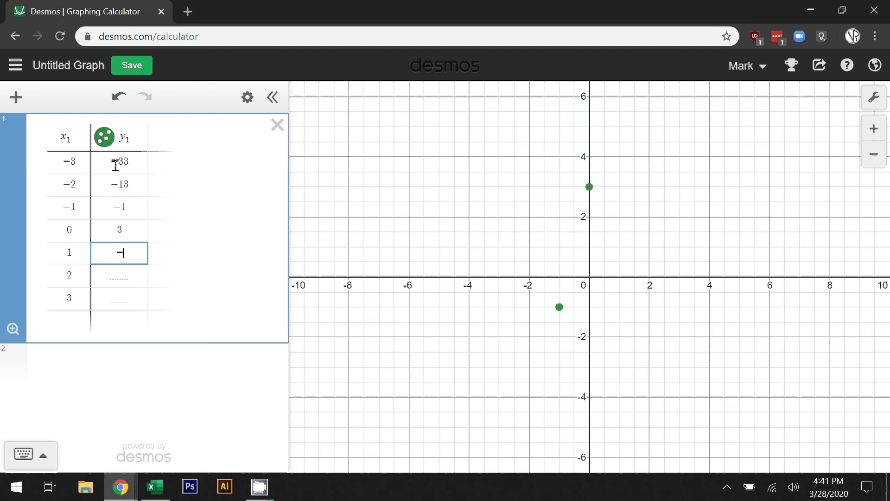
text(1)
key(Return)
text(-13)
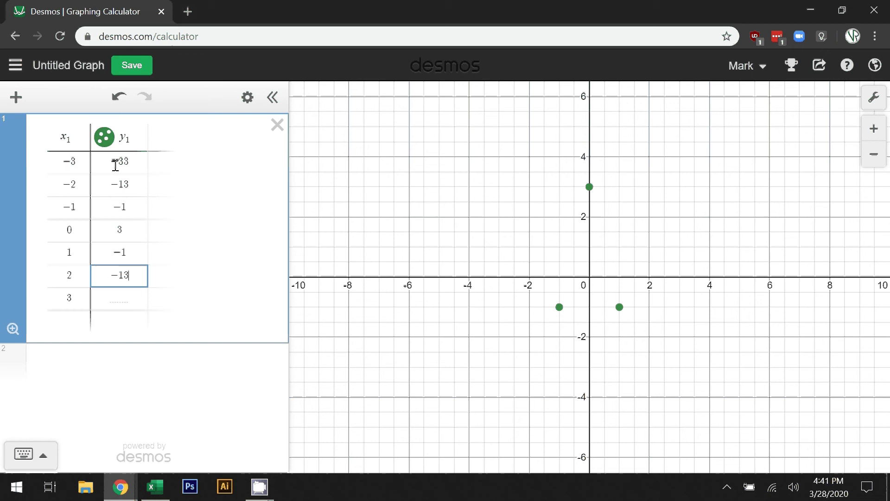
key(Return)
text(-33)
key(Return)
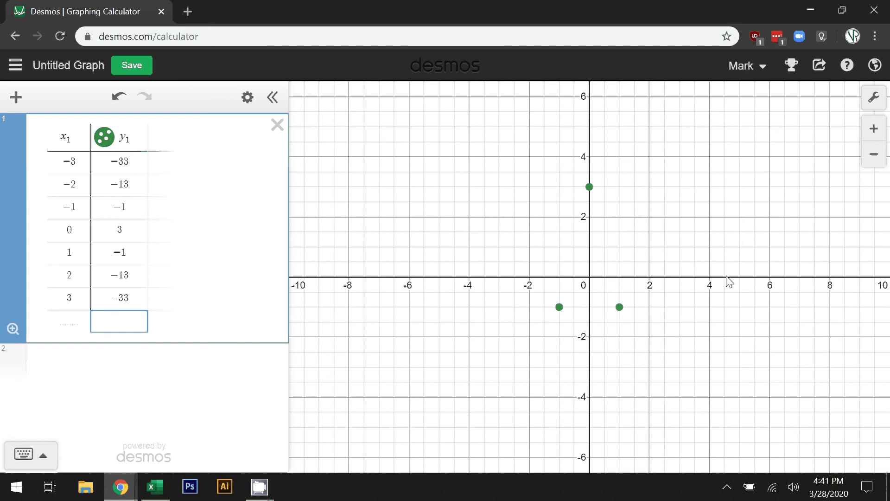
- Zoom out twice, then use the table's Zoom Fit to show all seven points
click(874, 156)
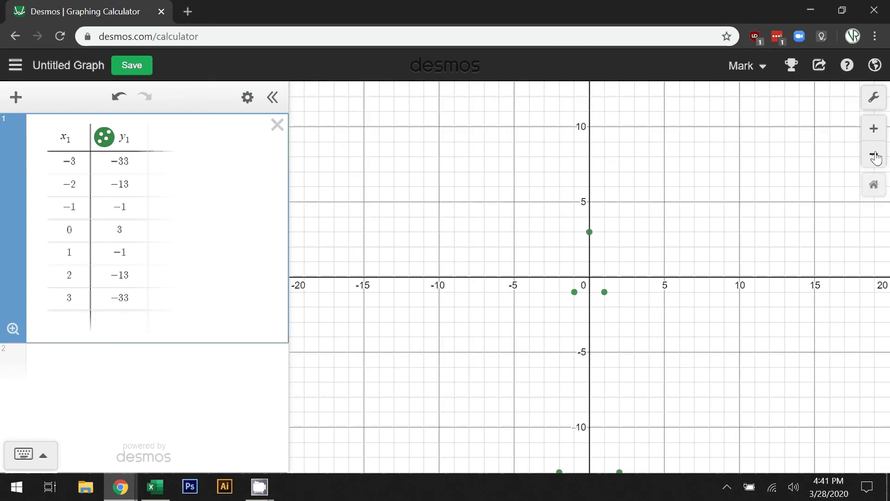
click(875, 156)
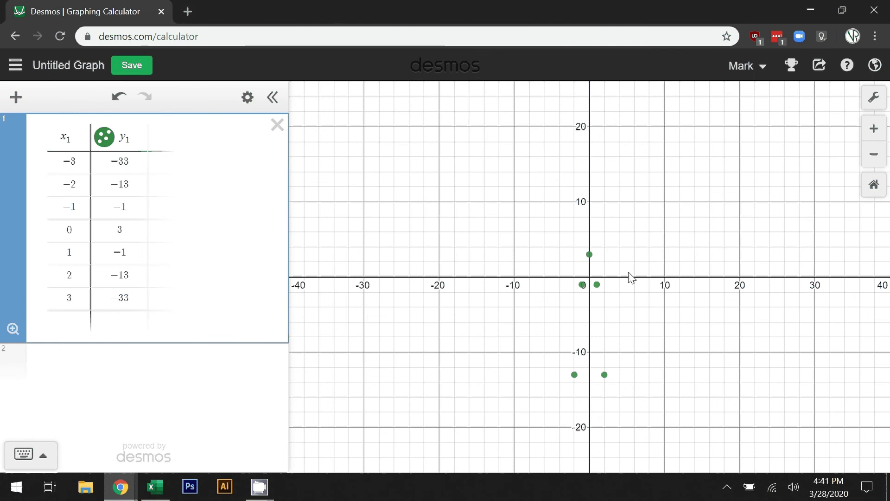
click(12, 329)
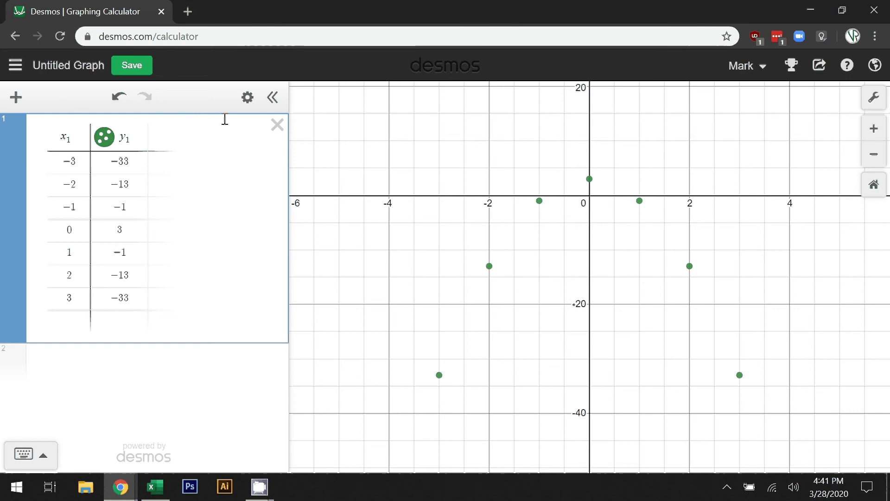
- In graph settings, set the x-axis range to −35 ≤ x ≤ 35
click(248, 99)
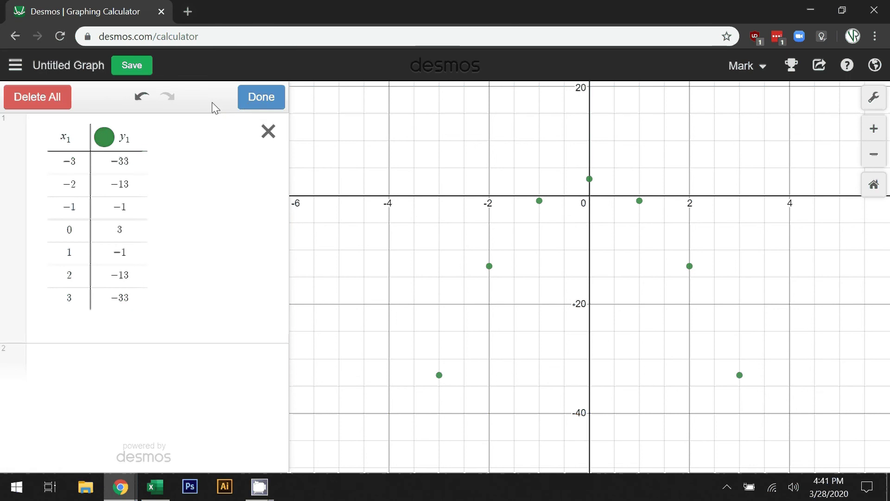
click(874, 98)
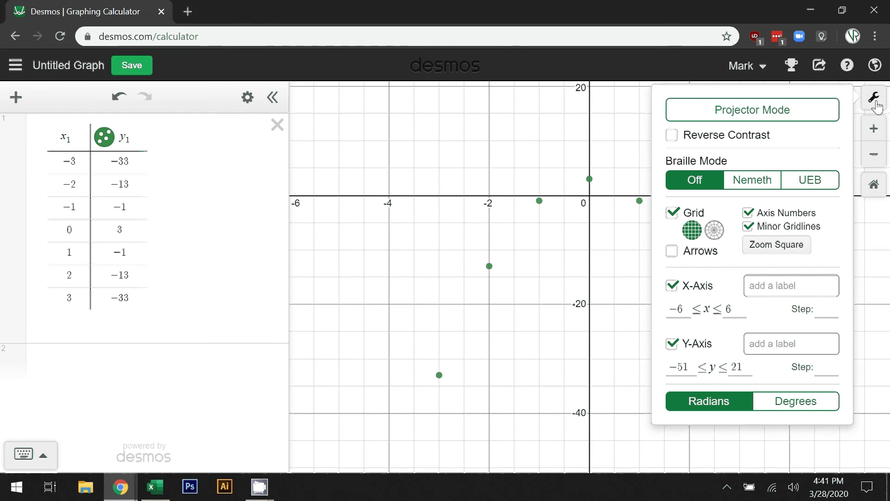
click(730, 309)
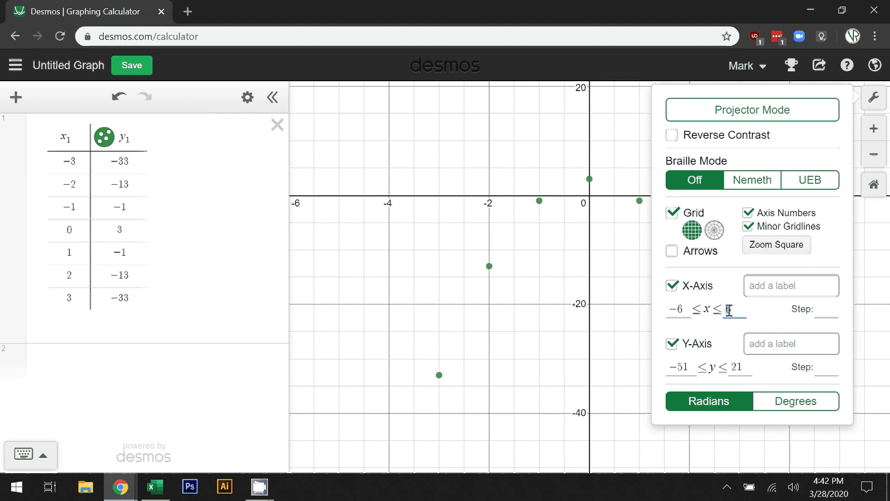
key(BackSpace)
text(35)
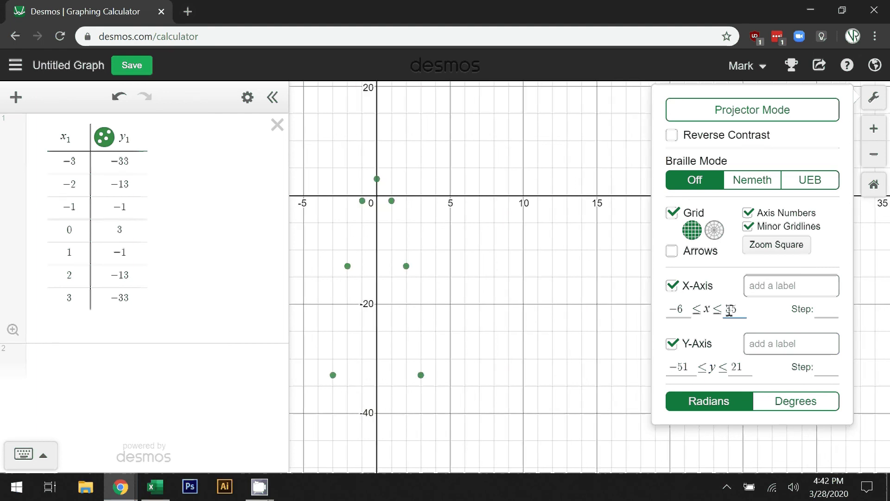
key(shift+Tab)
key(BackSpace)
text(35)
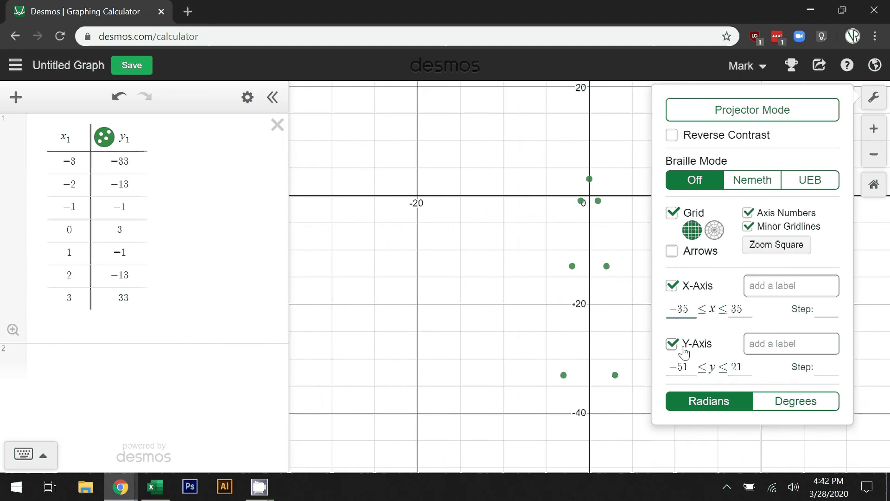
- Set the y-axis range to −35 ≤ y ≤ 35 and close the settings
click(688, 364)
key(BackSpace)
key(BackSpace)
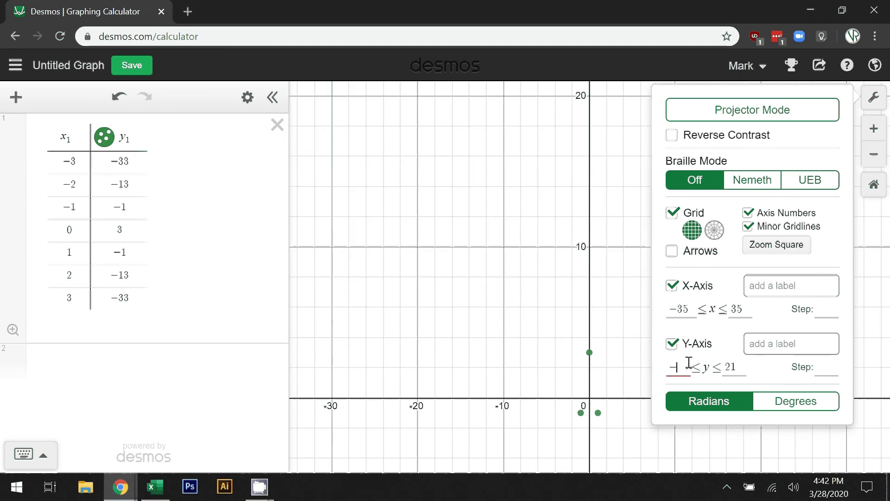
text(35)
key(Tab)
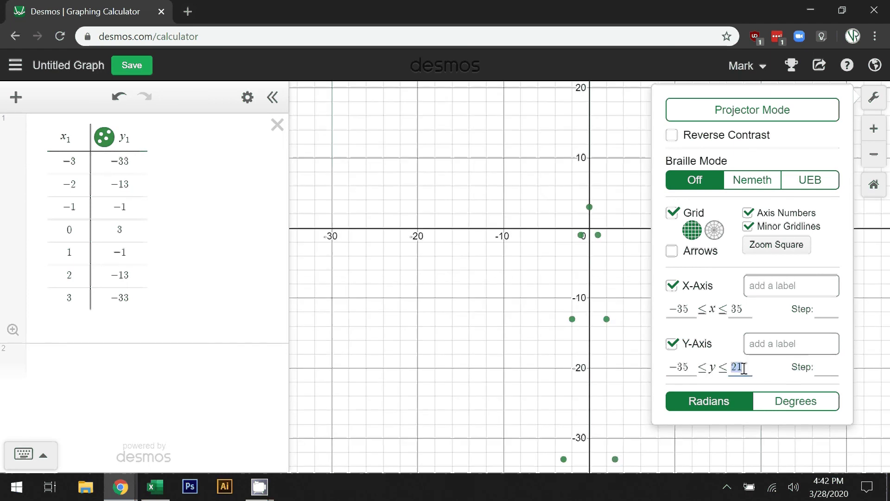
text(35)
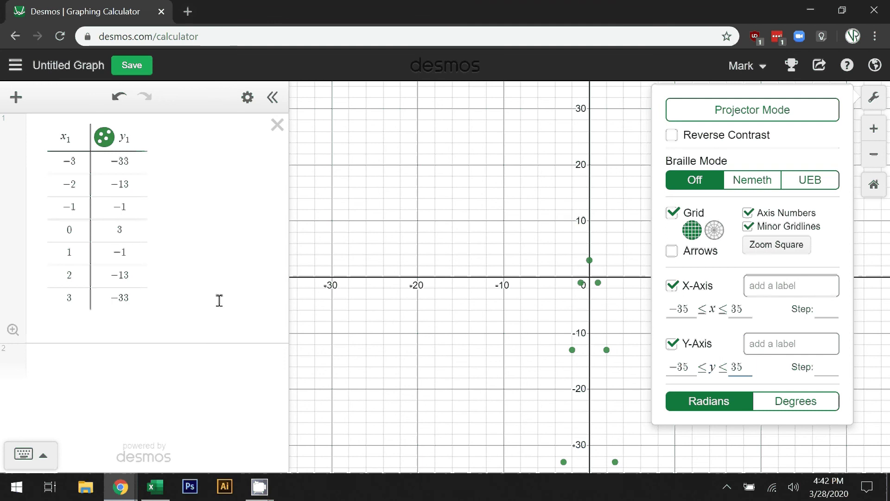
click(518, 352)
- Colour the table points red
drag(518, 352, 513, 215)
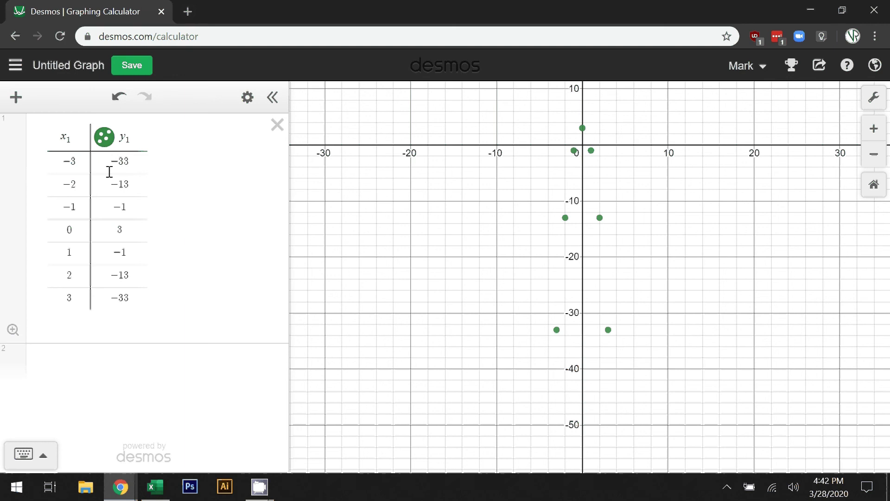
click(243, 107)
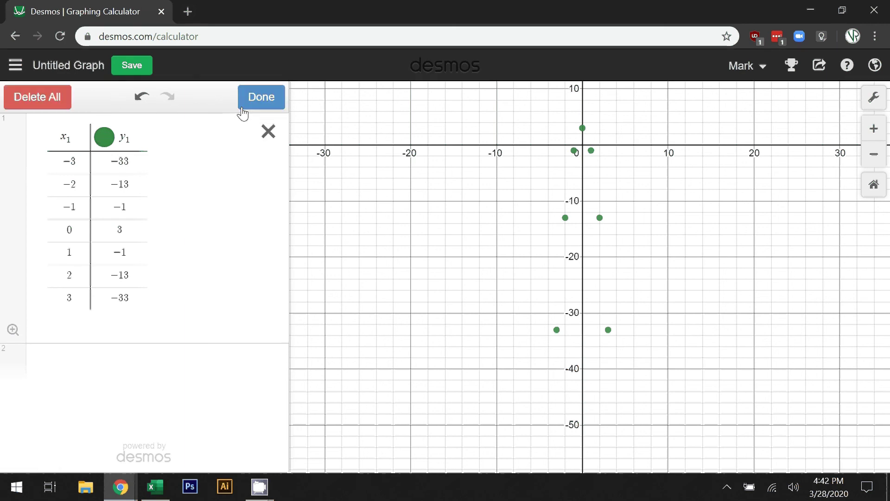
click(103, 141)
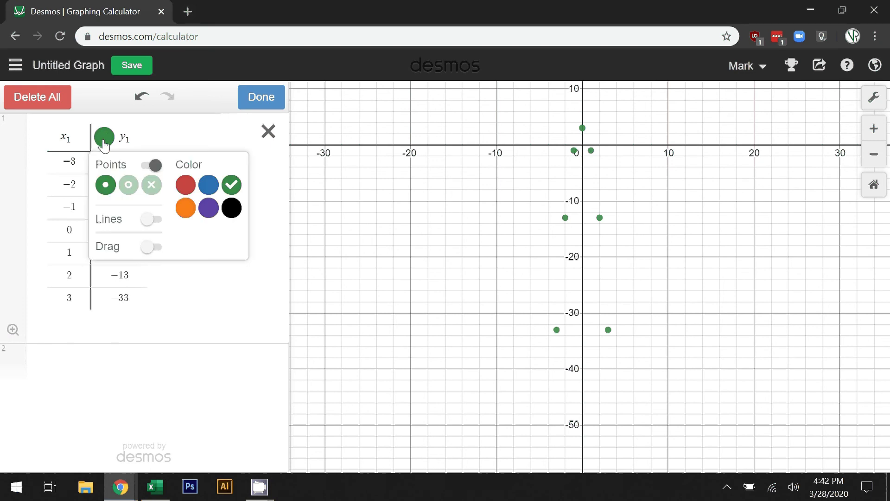
click(186, 185)
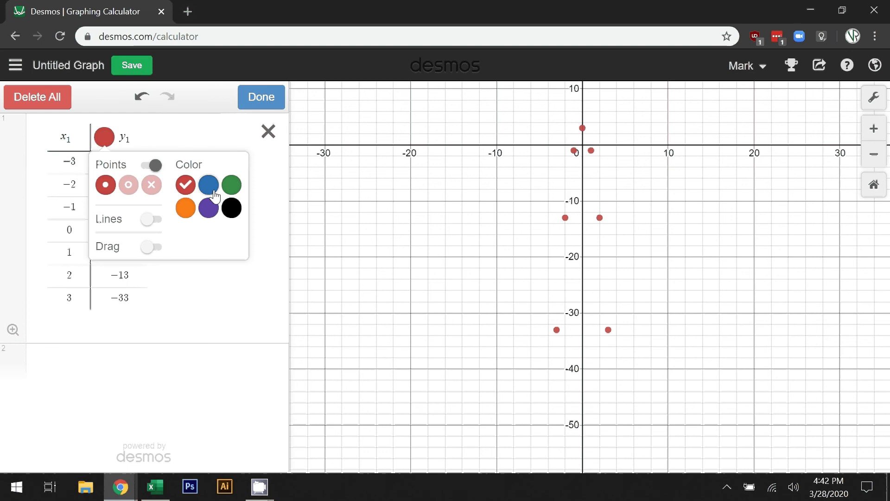
click(205, 194)
click(186, 187)
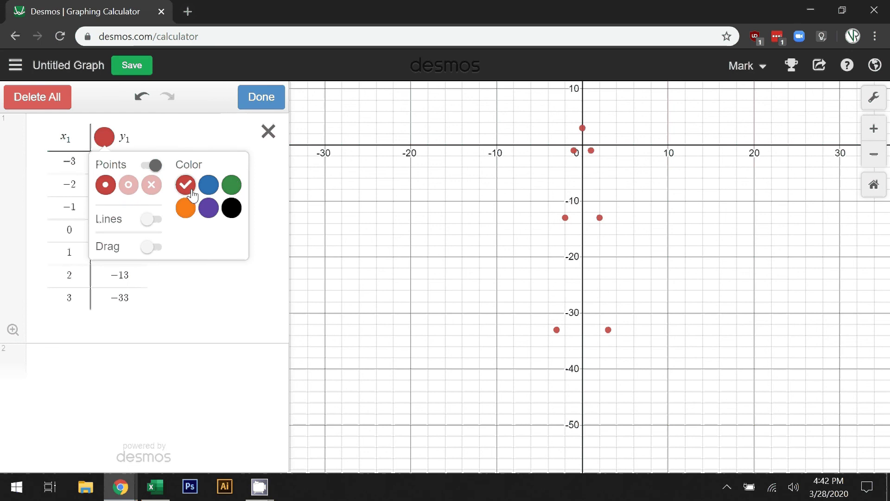
- Turn on Lines for the table while keeping Points visible, then finish editing
click(152, 220)
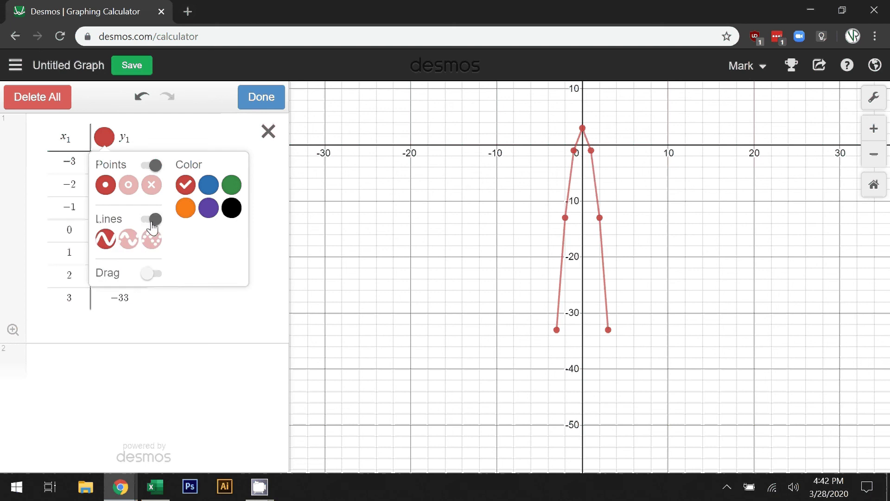
click(153, 167)
click(150, 170)
click(151, 171)
click(152, 167)
click(271, 105)
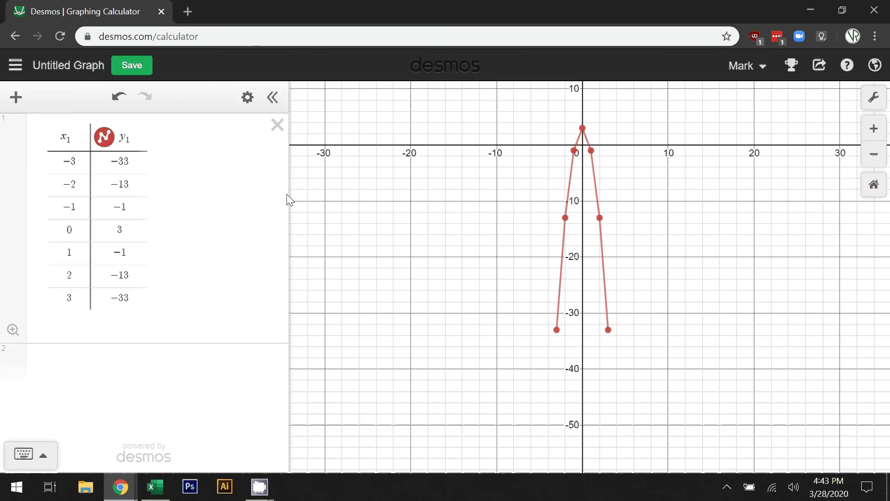
- Add the expression y=-4x^2+3 above the table, using the keypad's exponent key
click(17, 98)
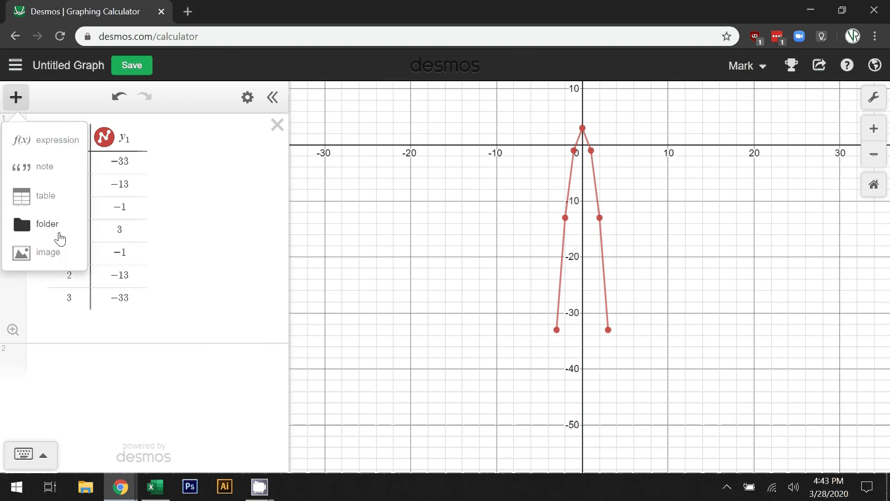
click(54, 141)
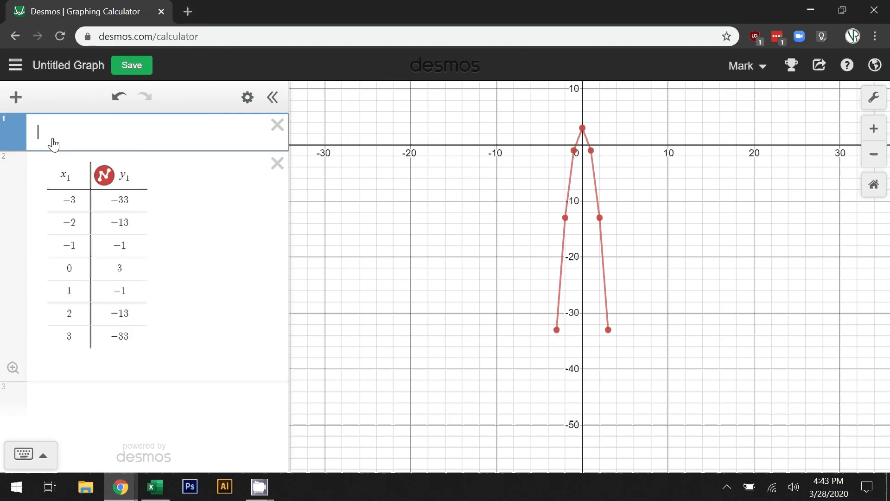
text(y)
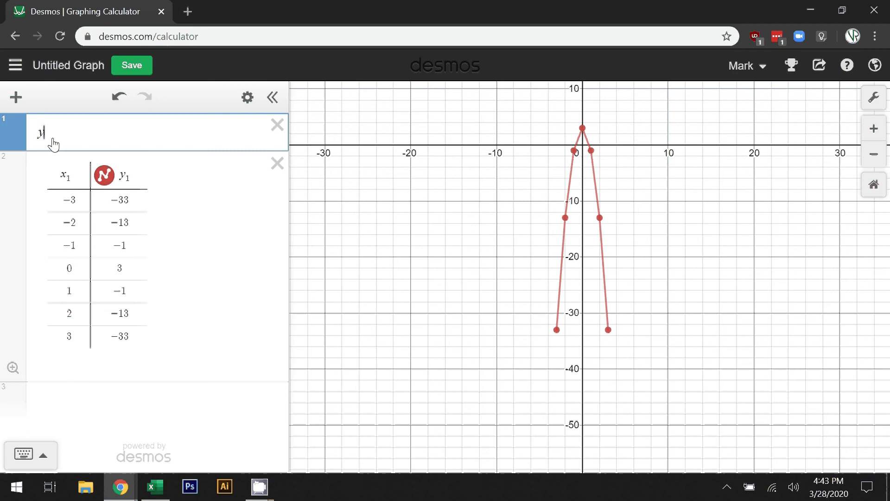
text(=-4)
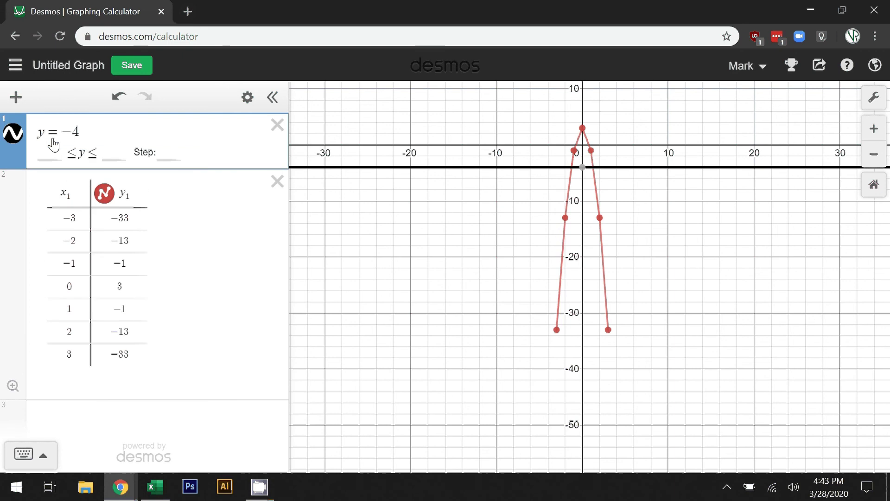
text(x)
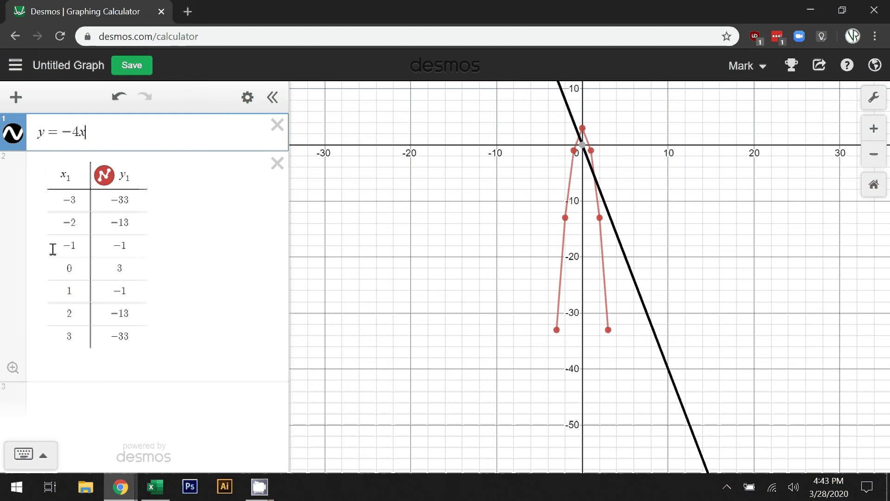
click(42, 459)
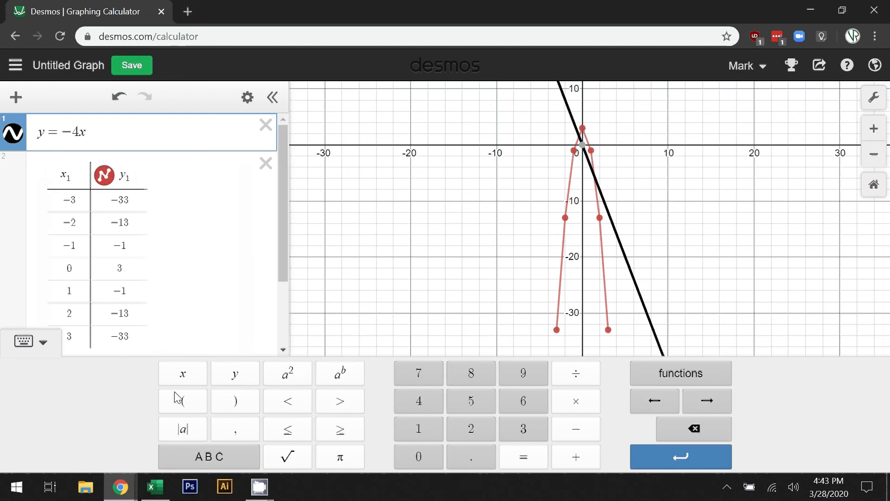
click(340, 378)
click(467, 421)
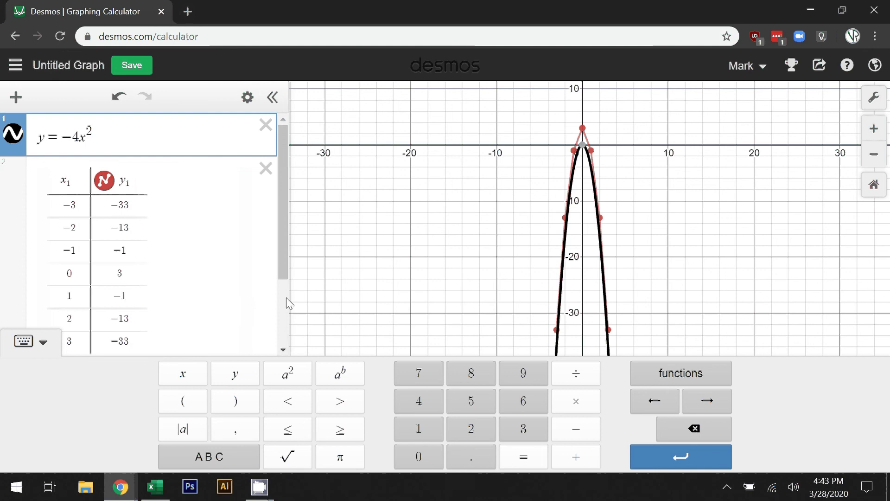
click(391, 345)
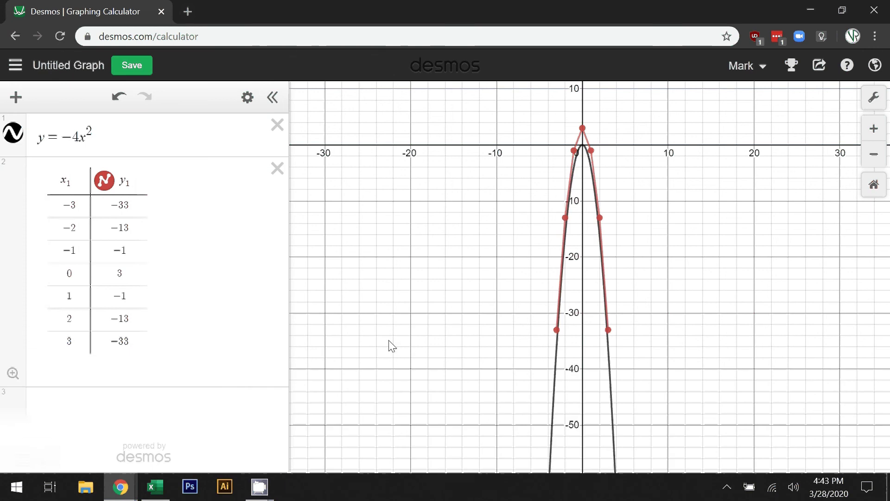
click(128, 146)
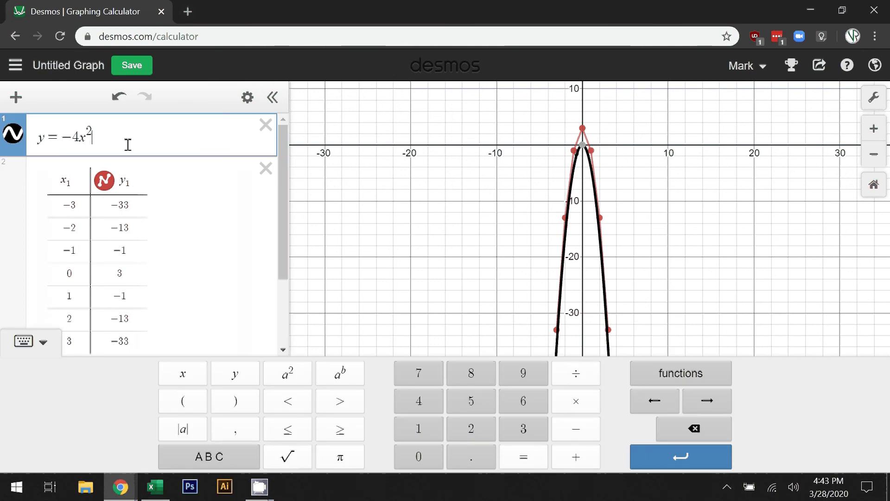
text(+ )
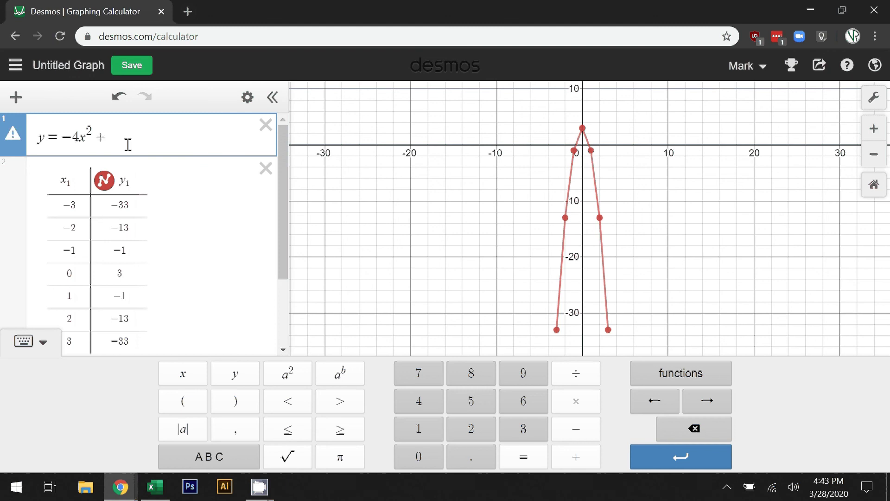
text(3)
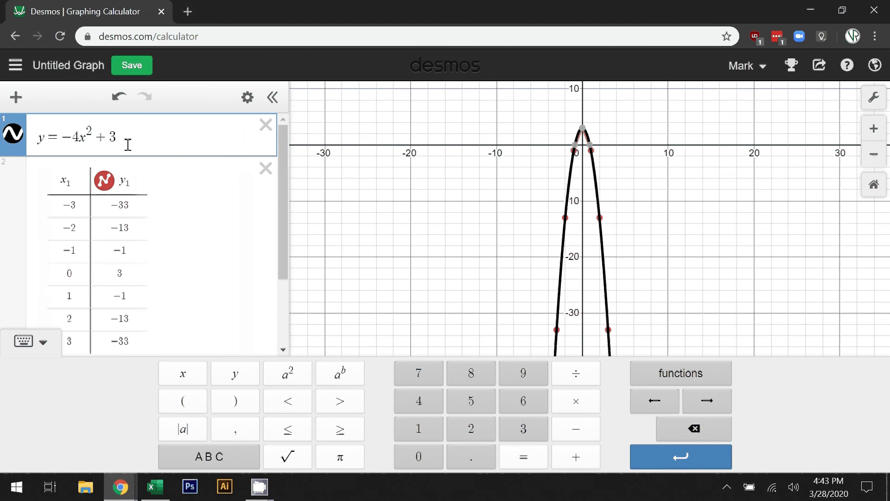
click(45, 355)
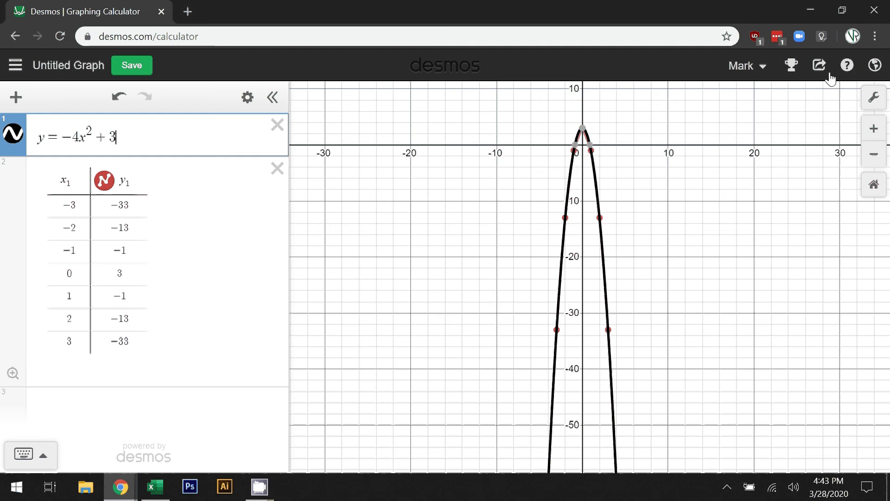
- Zoom and pan to the vertex near the origin to compare the curve with the segments
click(880, 135)
click(881, 138)
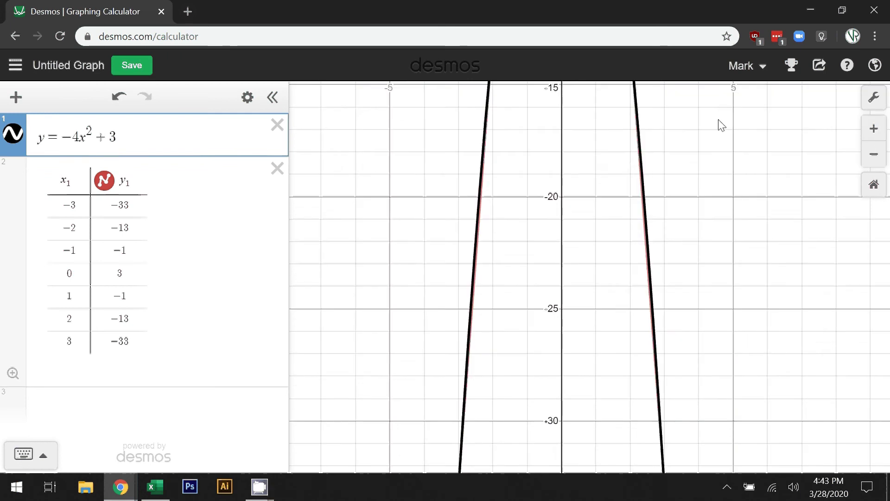
drag(719, 119, 643, 306)
click(606, 309)
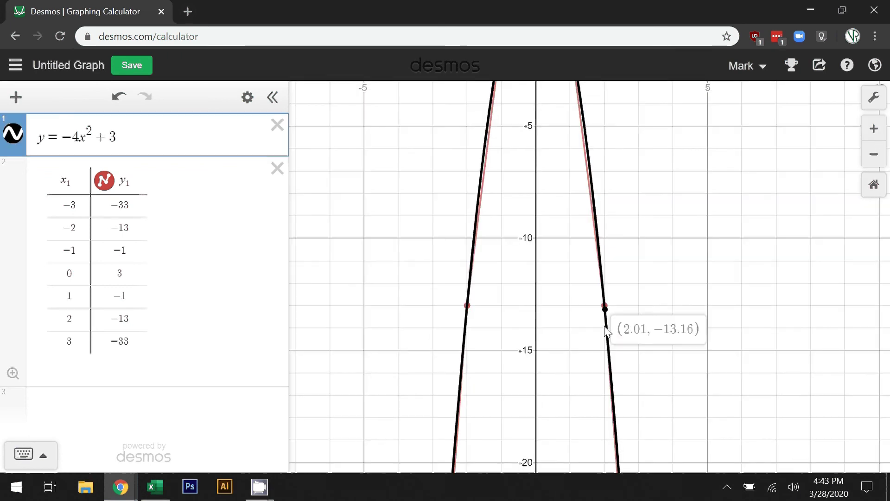
drag(621, 243, 632, 403)
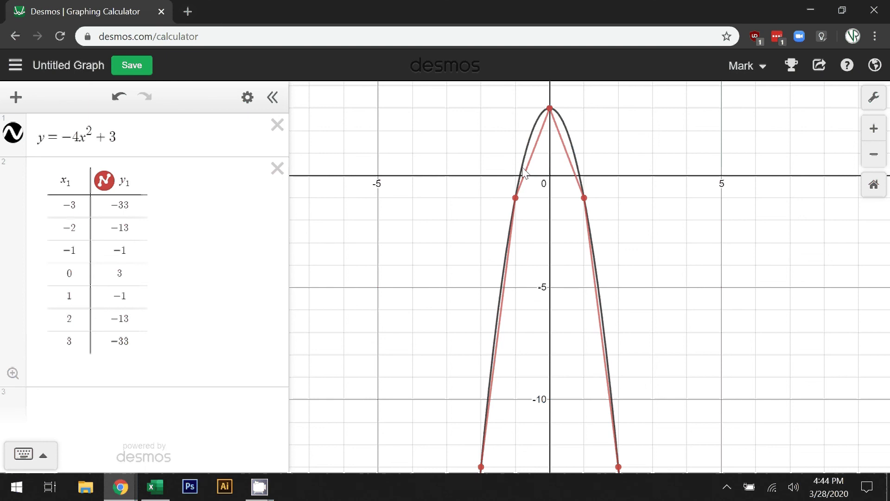
scroll(557, 153, up, 2)
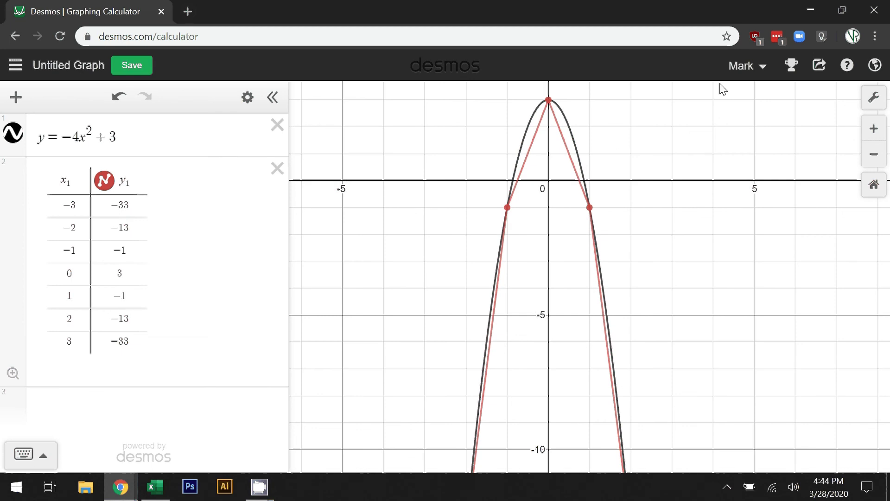
- Title the untitled graph 'y=-4x^2+2' in the Save This Graph dialog and save it
click(766, 74)
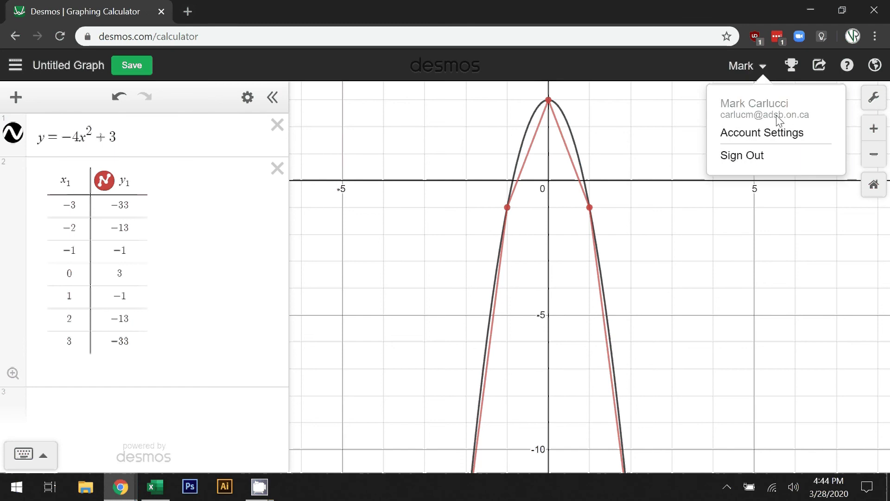
click(527, 116)
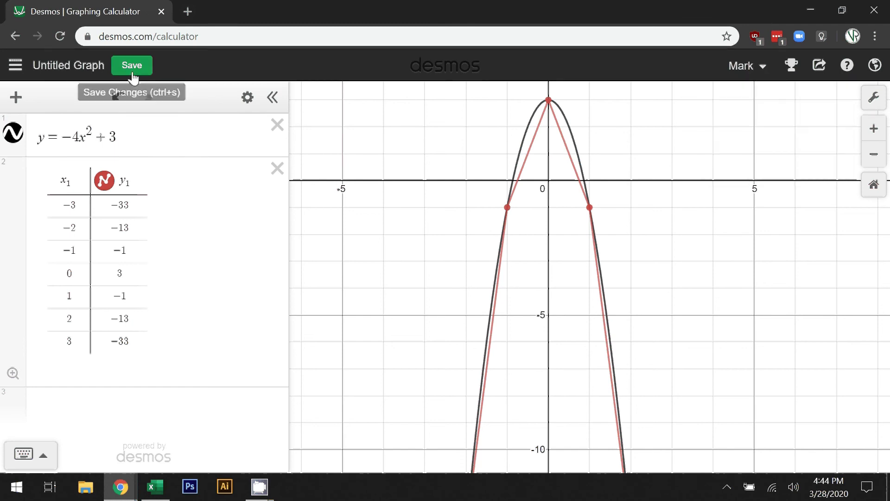
click(126, 68)
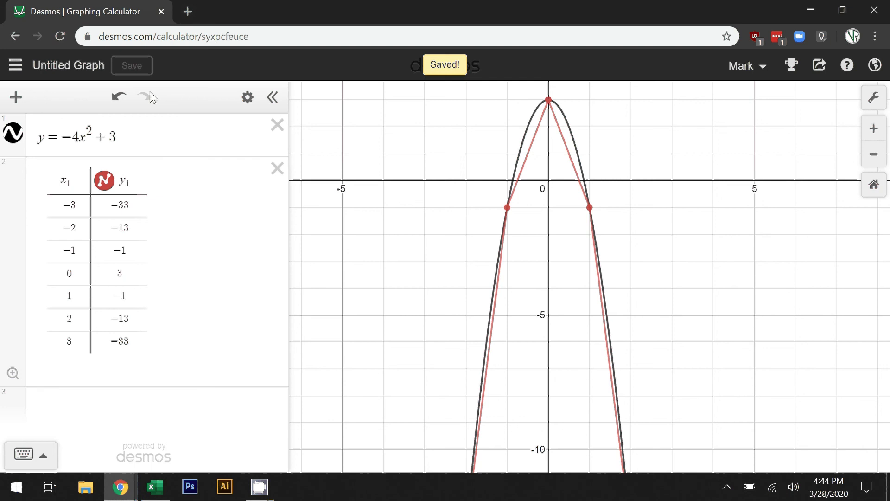
click(69, 67)
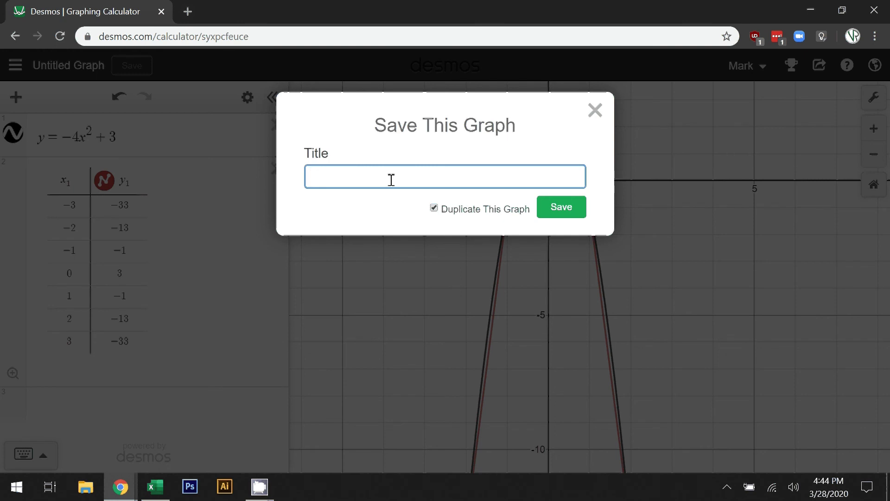
text(y=-4)
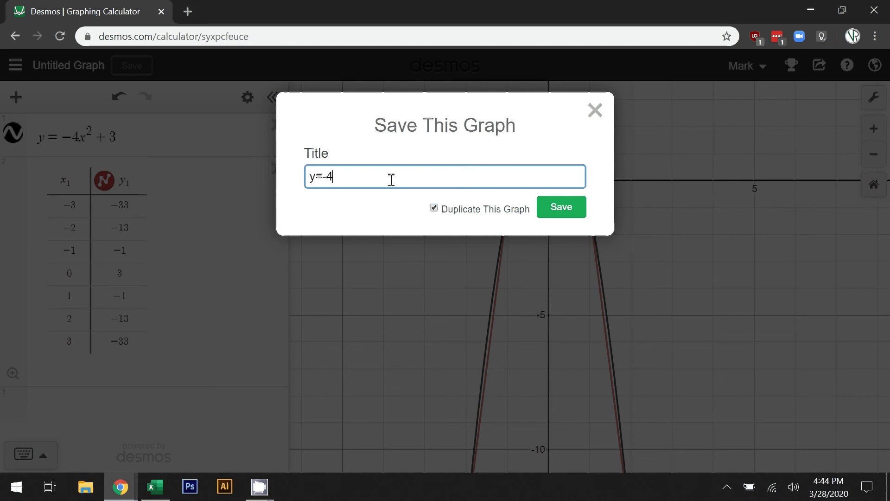
text(x^2+2)
click(568, 211)
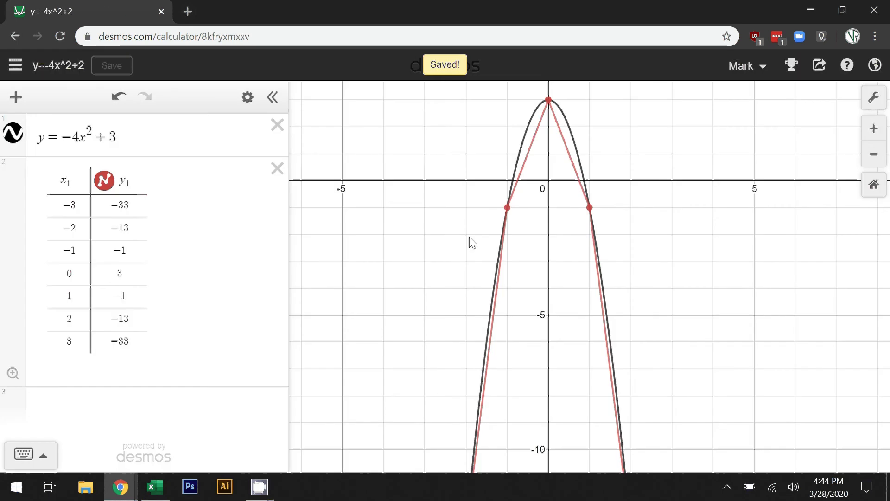
click(13, 66)
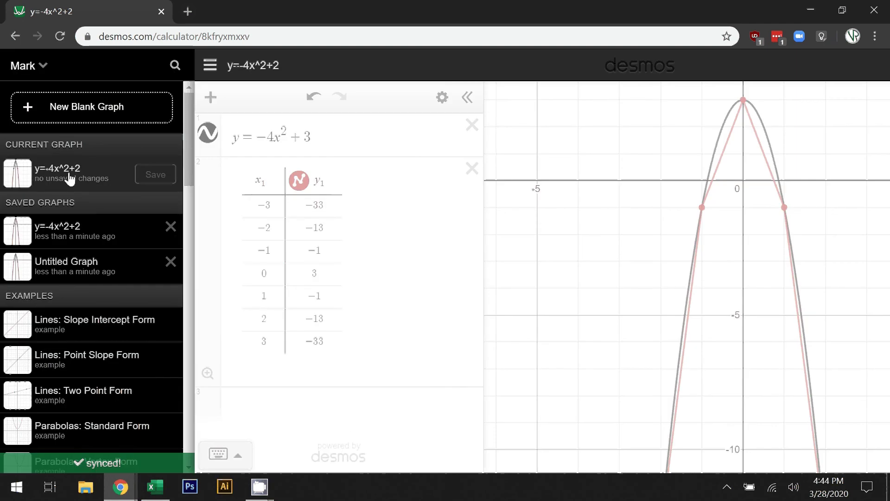
scroll(98, 406, down, 7)
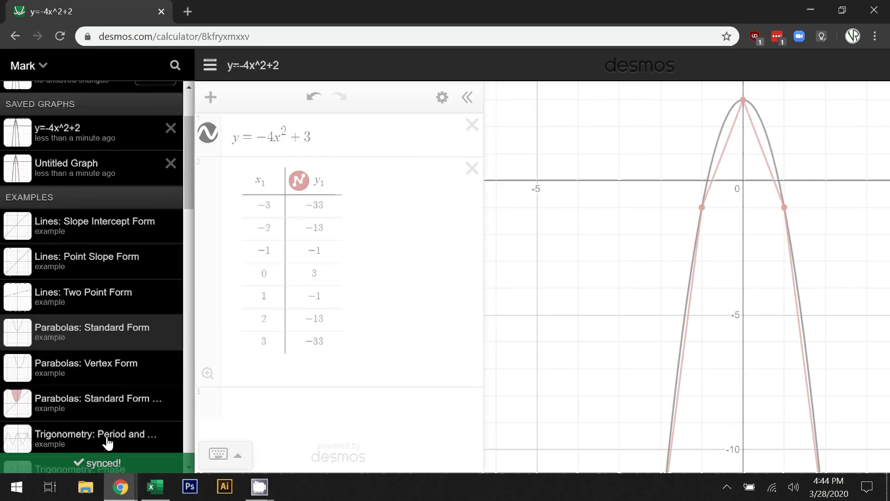
scroll(92, 443, down, 2)
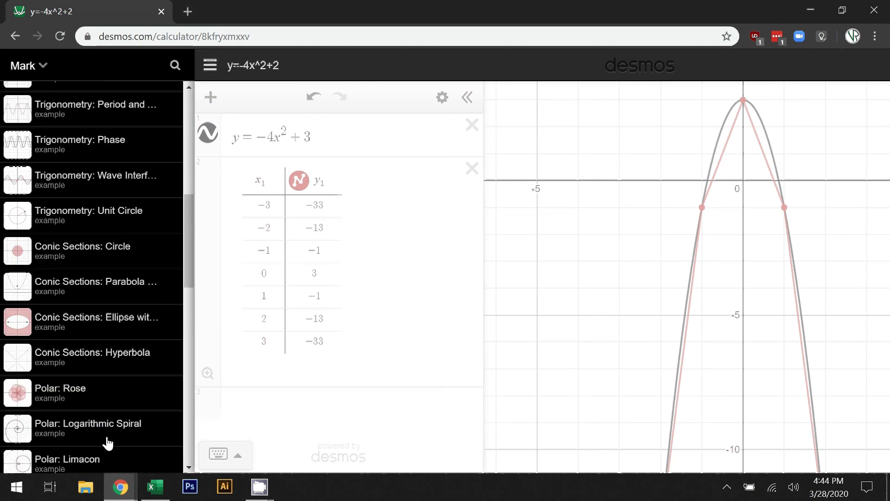
scroll(172, 391, up, 9)
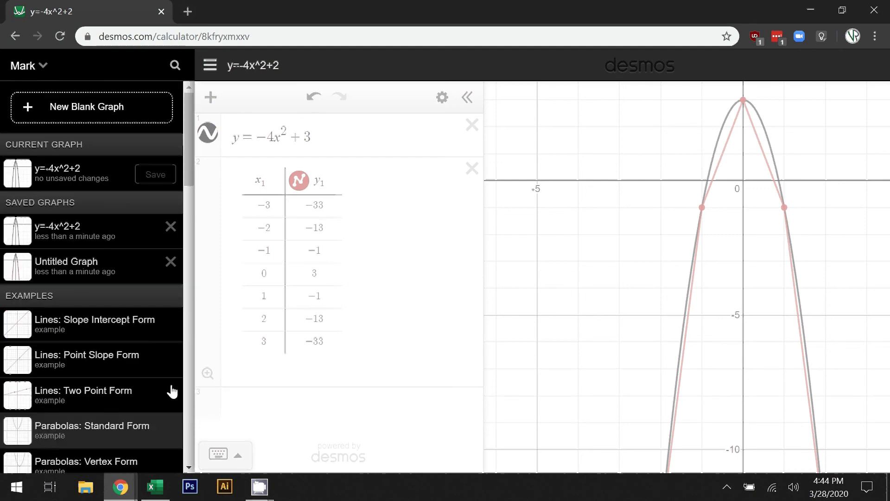
click(208, 65)
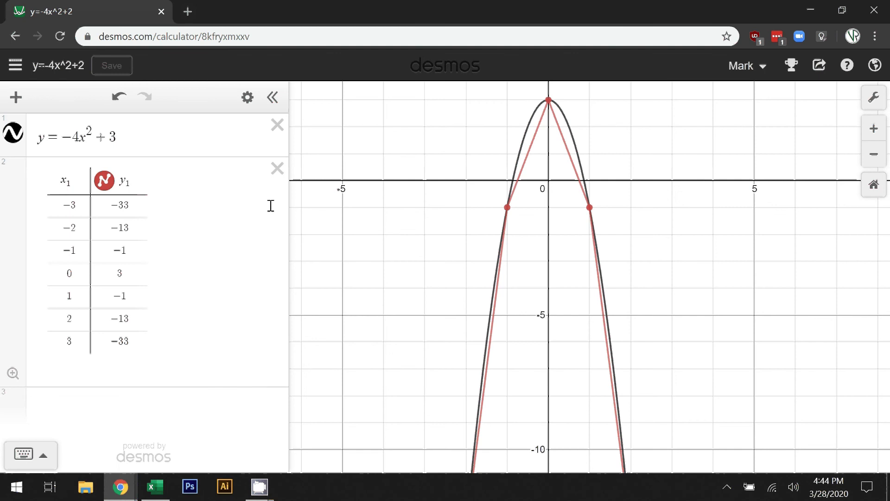